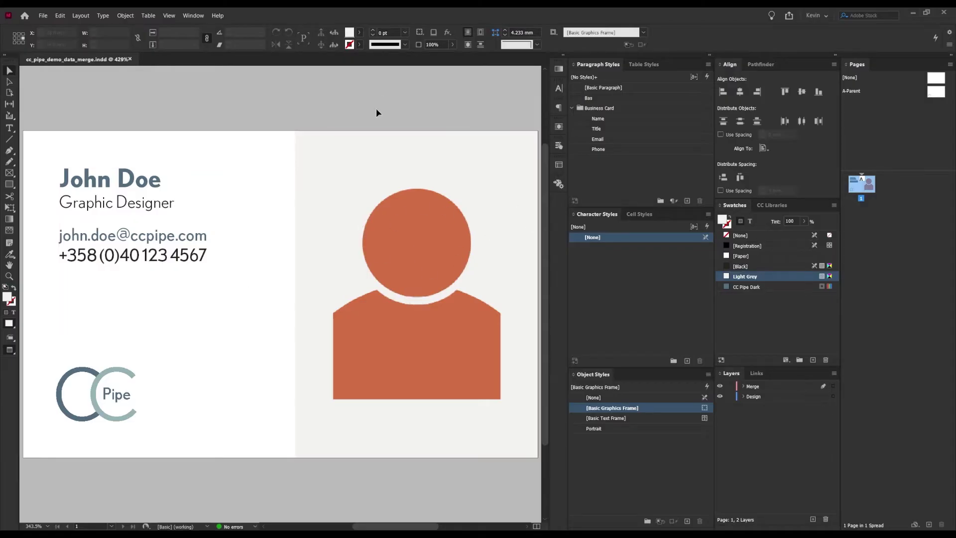
Switch to Normal screen mode with W, then move over to the Excel card data workbook.
{"action": "key", "text": "w"}
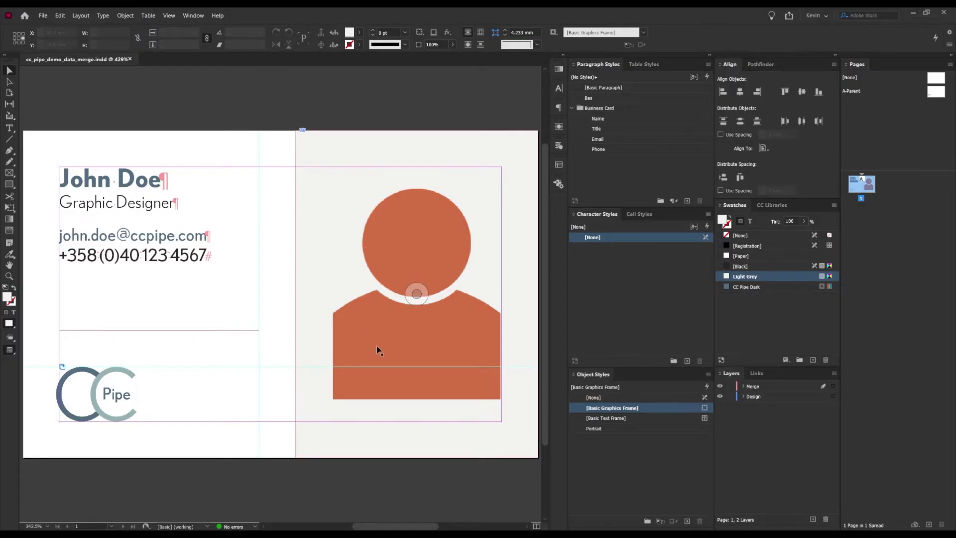
{"action": "key", "text": "alt+Tab"}
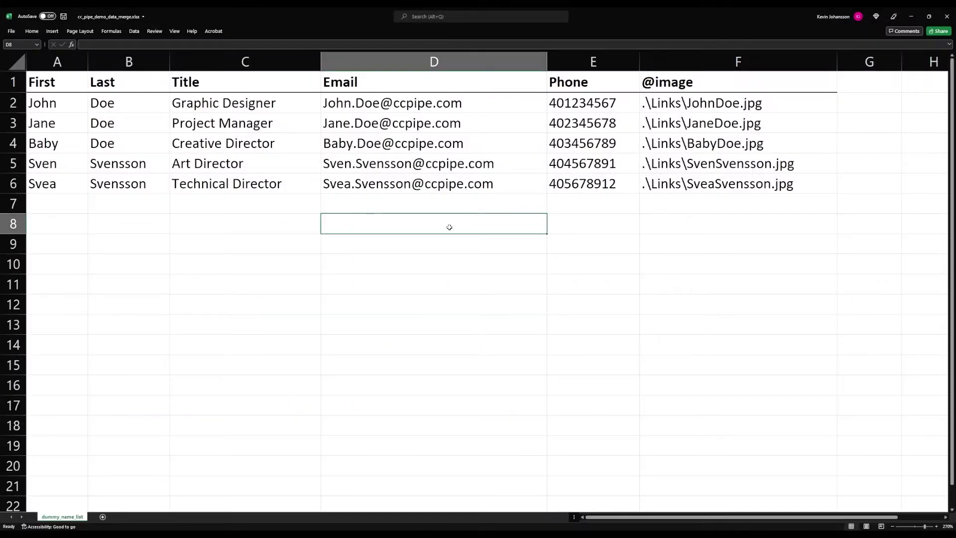
Select the header row and review the Last, Title, Email and Phone field names.
{"action": "left_click", "coordinate": [432, 256]}
{"action": "left_click", "coordinate": [365, 225]}
{"action": "left_click", "coordinate": [53, 79]}
{"action": "key", "text": "shift+space"}
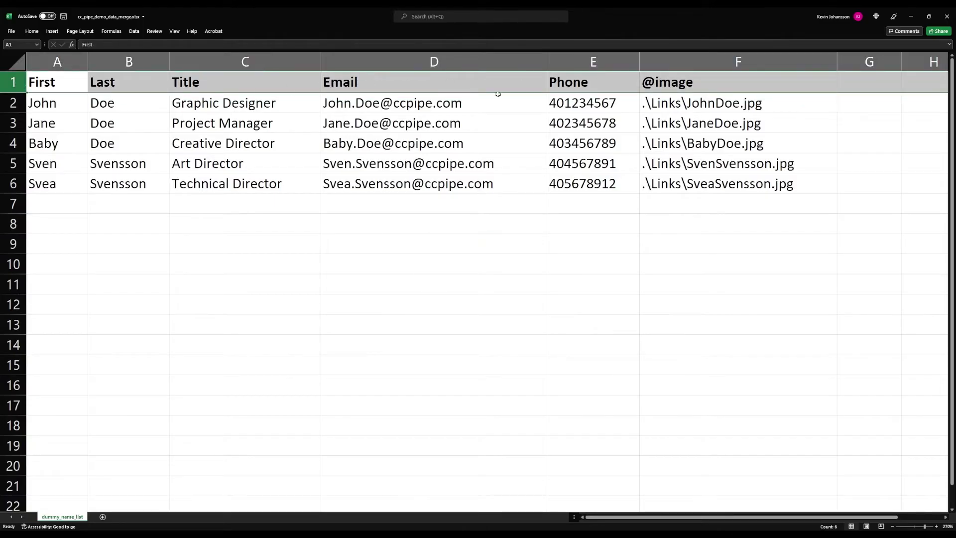
{"action": "left_click", "coordinate": [313, 81]}
{"action": "left_click", "coordinate": [523, 82]}
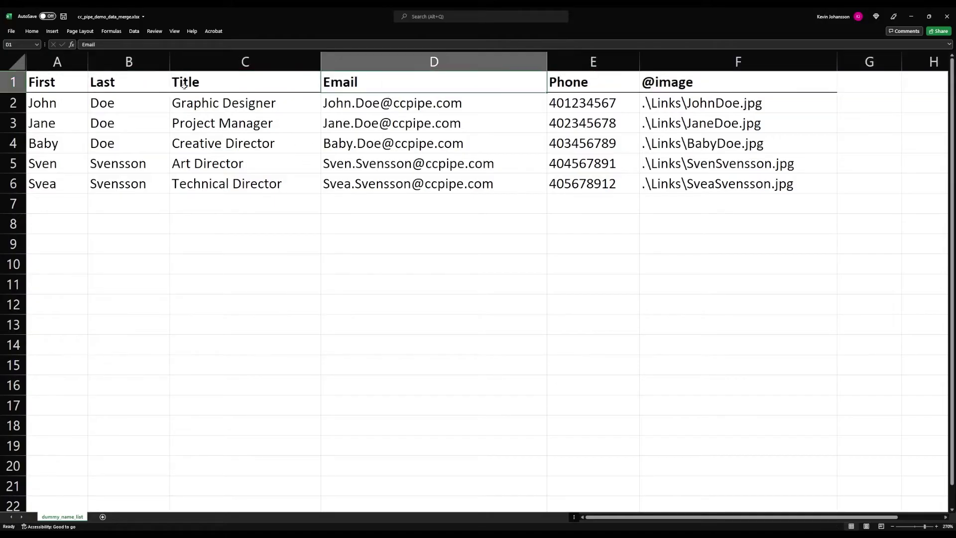
{"action": "left_click", "coordinate": [132, 82]}
{"action": "left_click", "coordinate": [555, 83]}
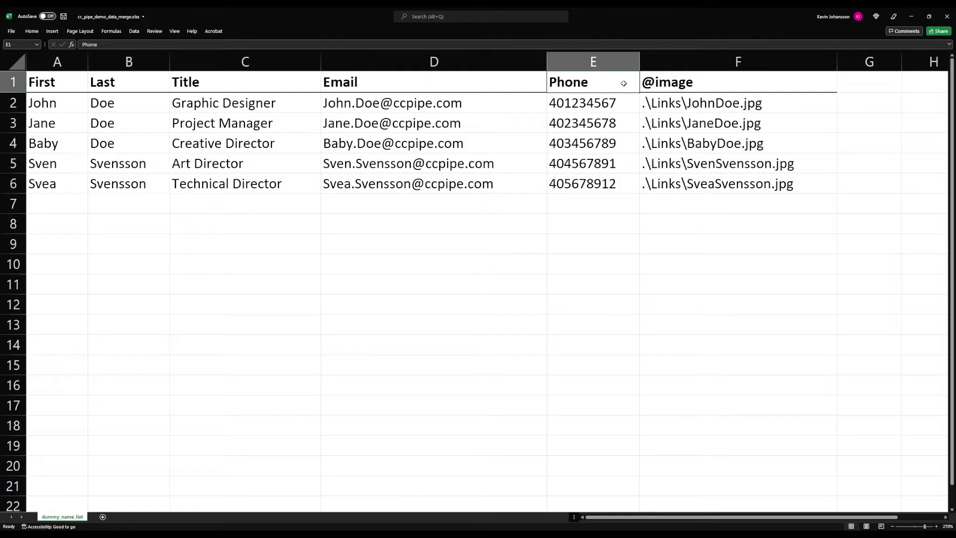
{"action": "left_click", "coordinate": [677, 83]}
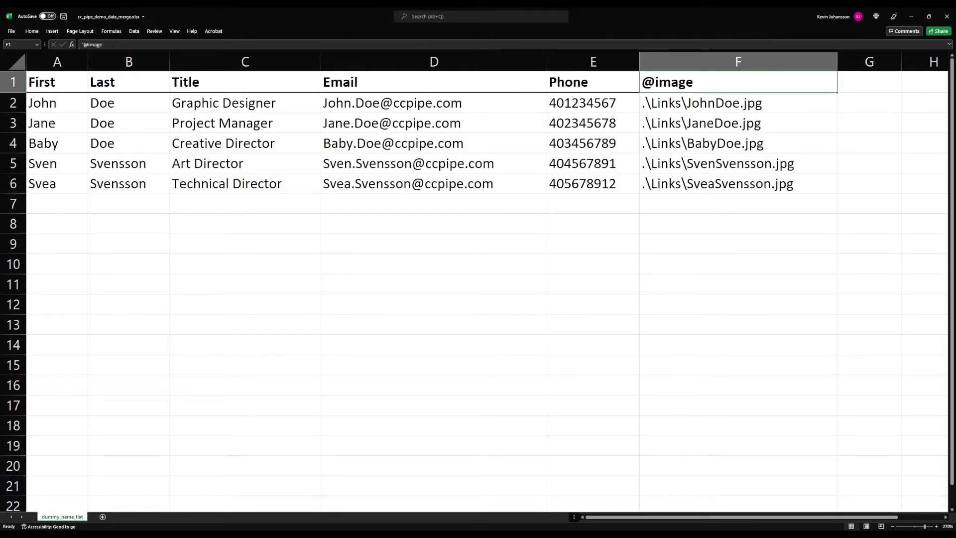
{"action": "key", "text": "F2"}
{"action": "key", "text": "Home"}
{"action": "type", "text": "'"}
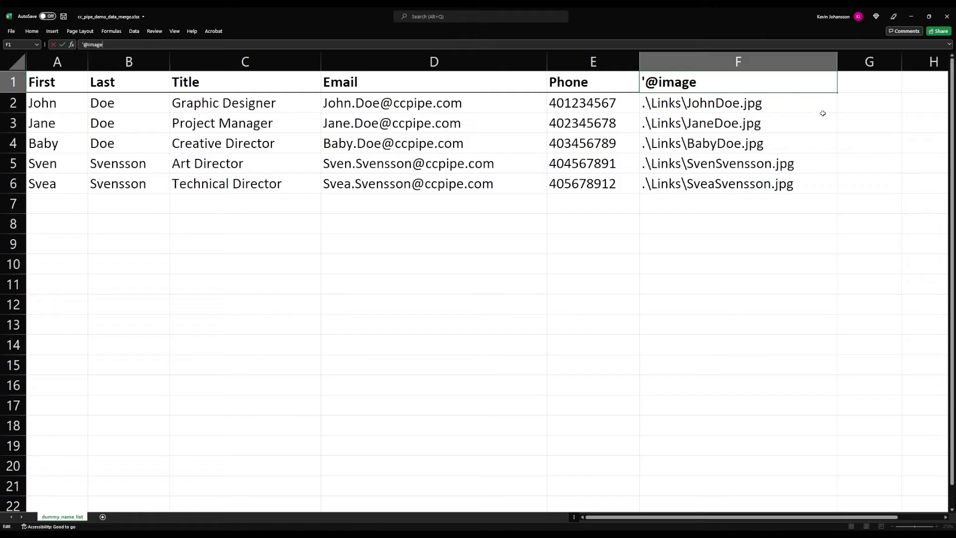
{"action": "left_click", "coordinate": [849, 114]}
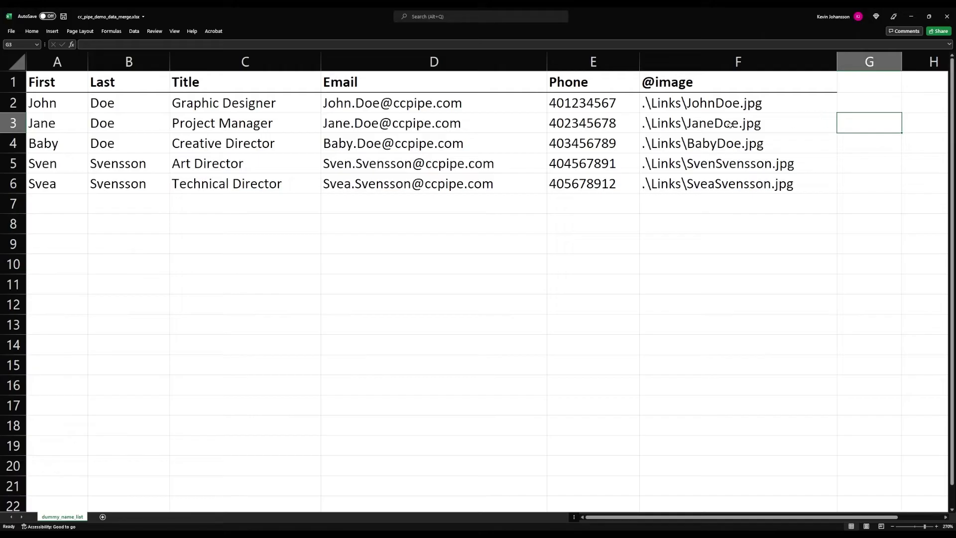
{"action": "left_click", "coordinate": [658, 105]}
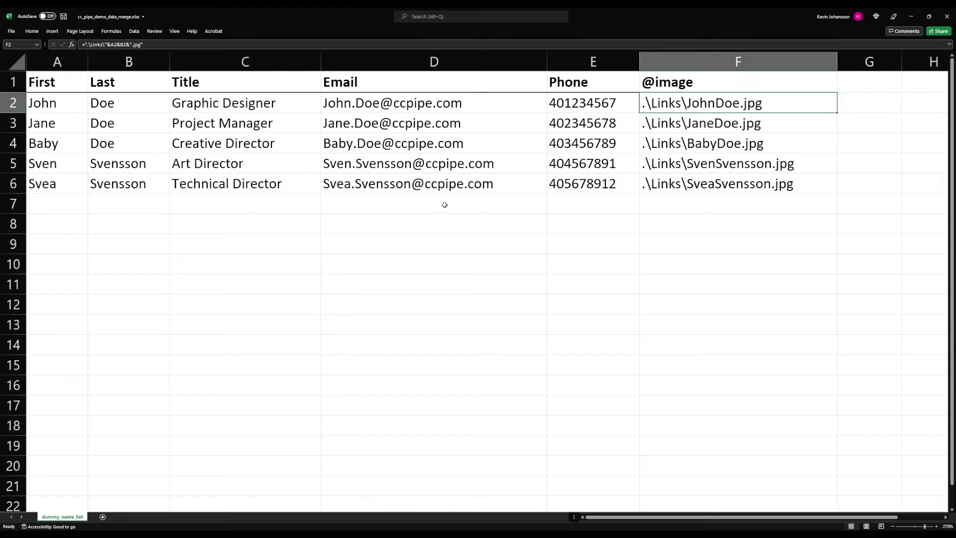
Save the workbook under Save As with the CSV (Comma delimited) file type.
{"action": "left_click", "coordinate": [12, 32]}
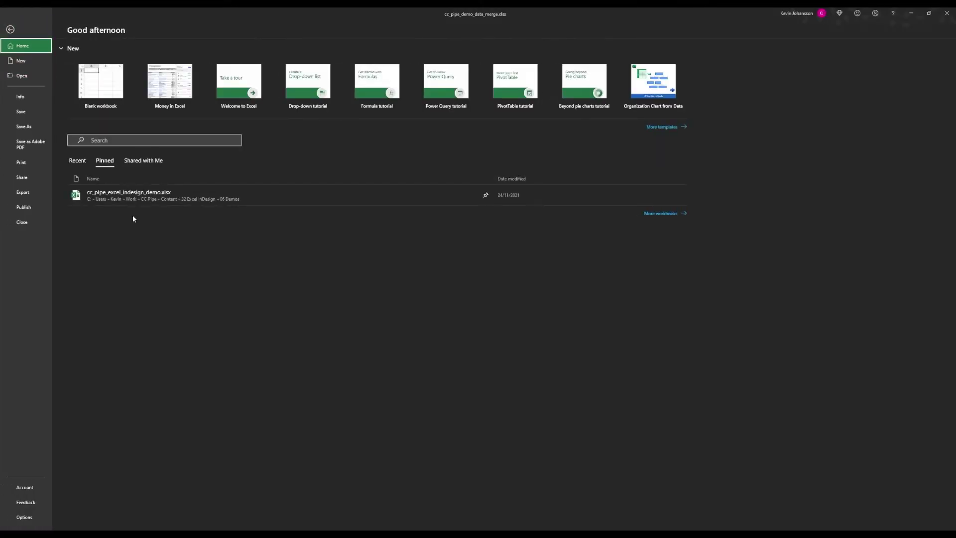
{"action": "left_click", "coordinate": [31, 127]}
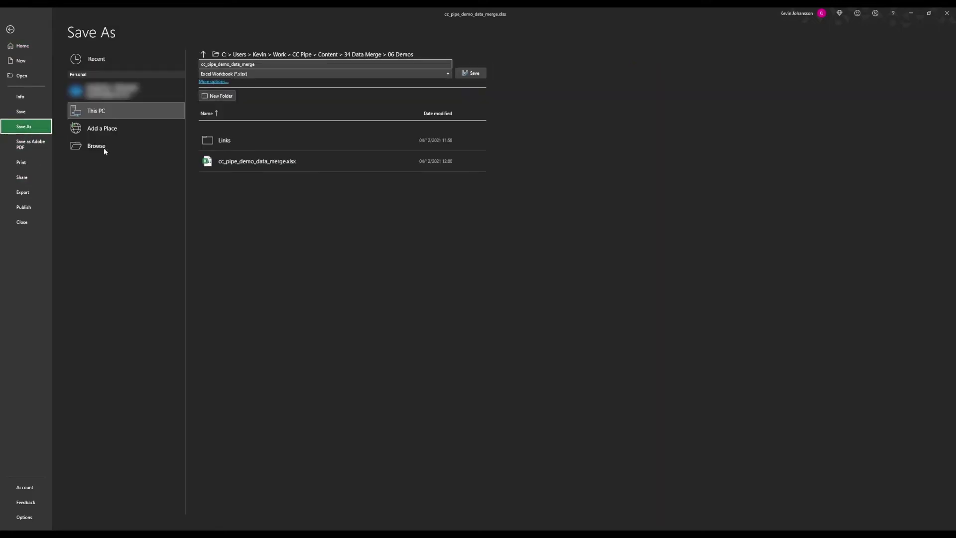
{"action": "left_click", "coordinate": [238, 75]}
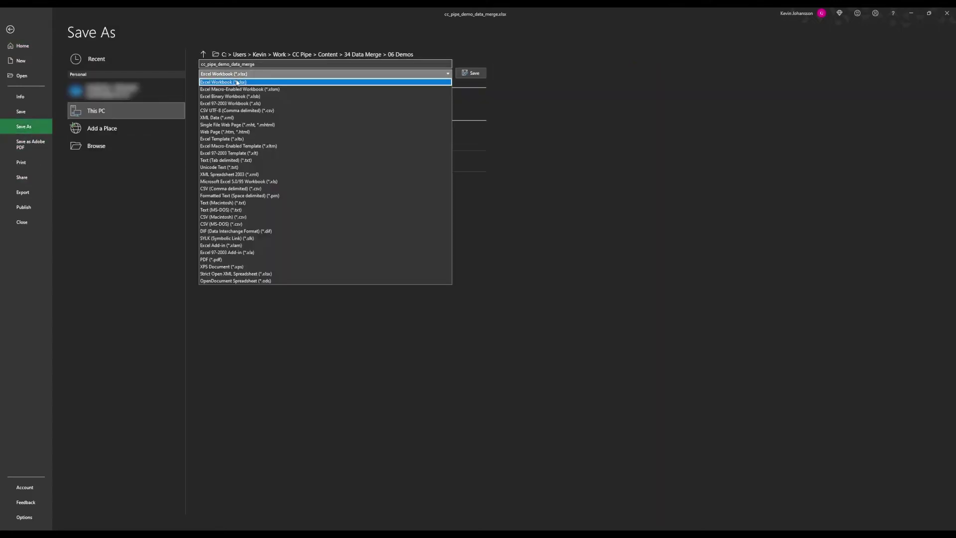
{"action": "left_click", "coordinate": [235, 189]}
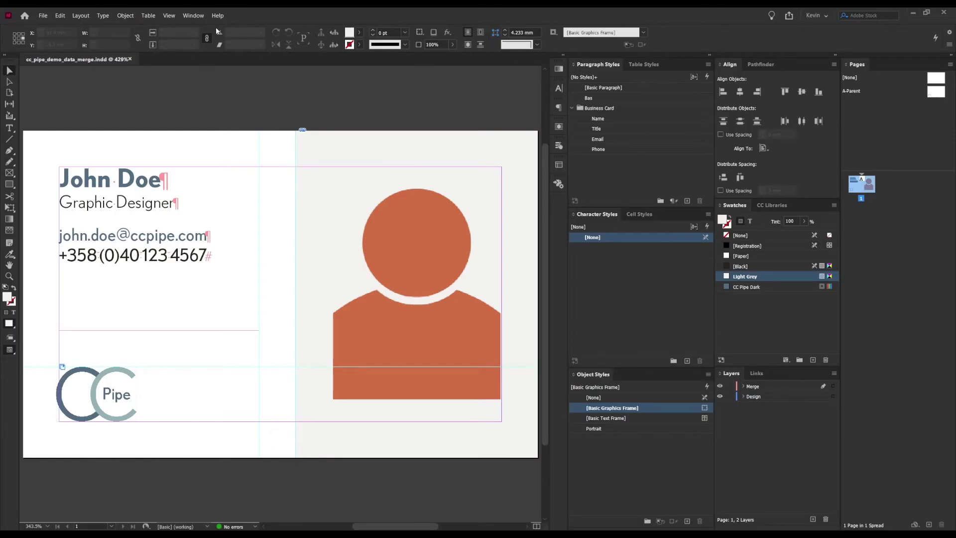
Open the Data Merge panel and load cc_pipe_demo_data_merge.csv as its data source.
{"action": "left_click", "coordinate": [198, 17]}
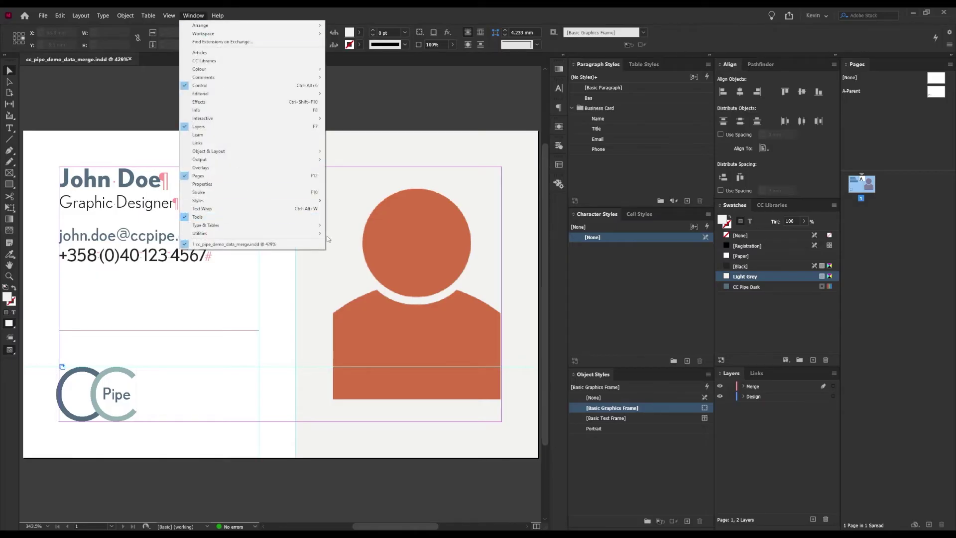
{"action": "mouse_move", "coordinate": [318, 234]}
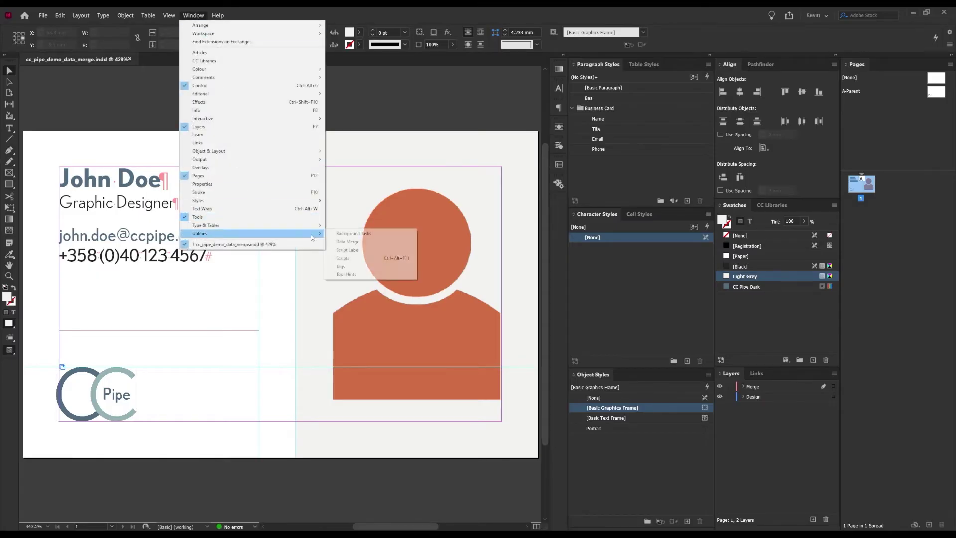
{"action": "left_click", "coordinate": [350, 242]}
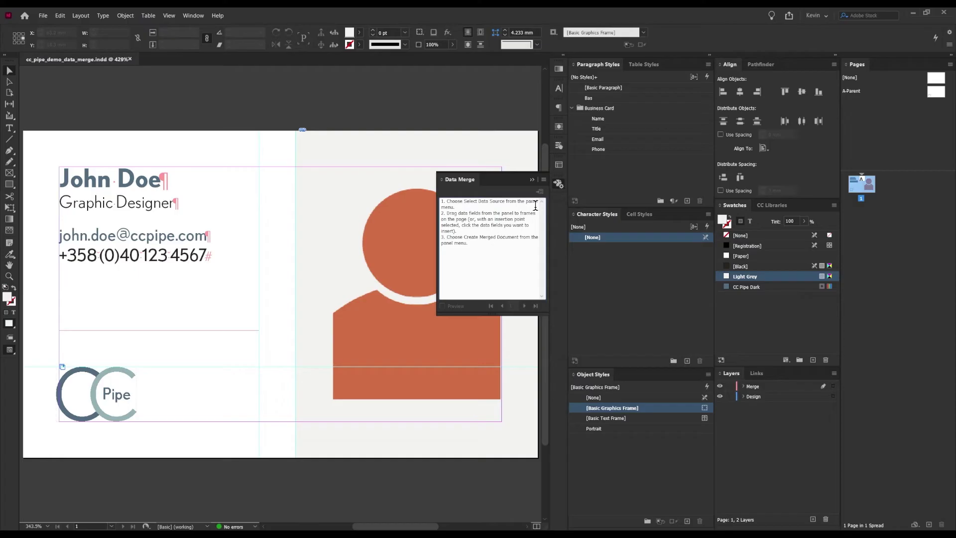
{"action": "left_click", "coordinate": [544, 179]}
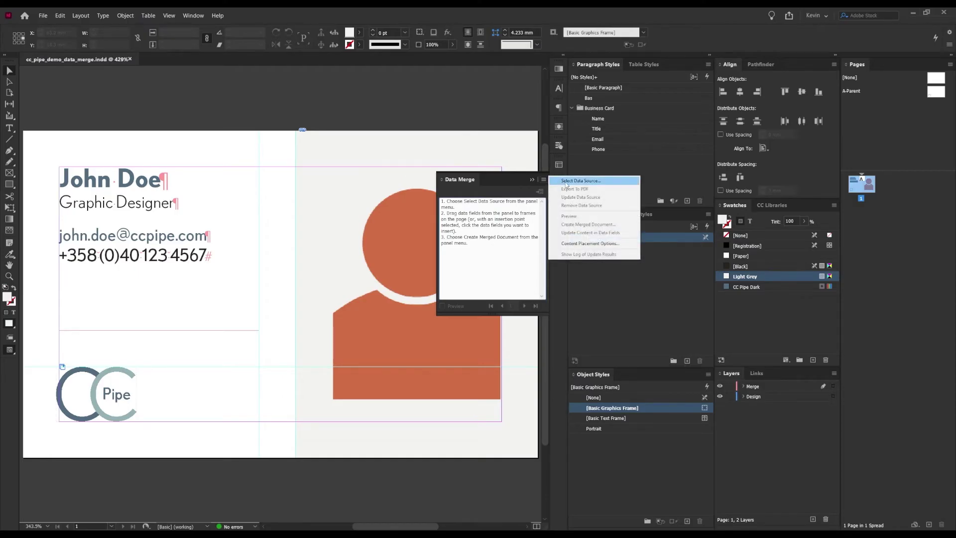
{"action": "left_click", "coordinate": [566, 180]}
{"action": "left_click", "coordinate": [500, 236]}
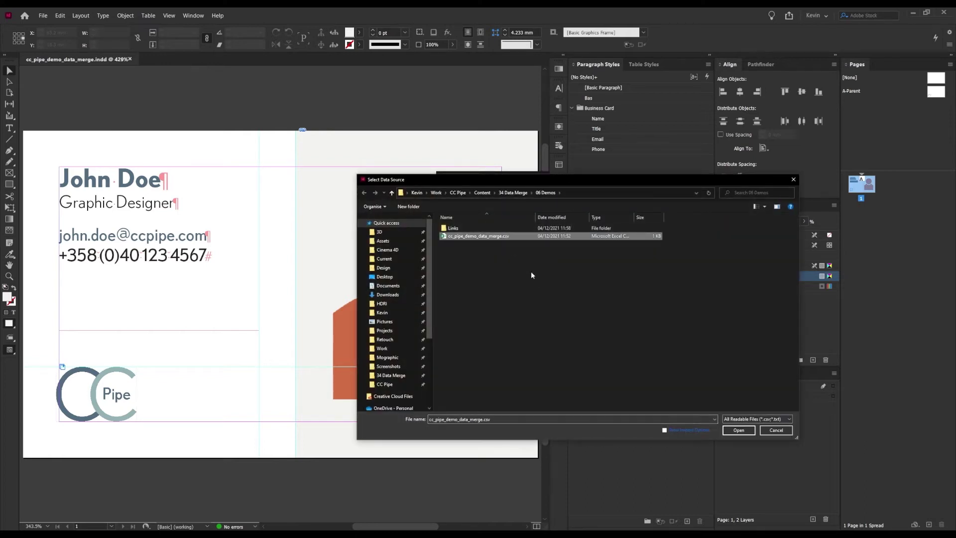
{"action": "left_click", "coordinate": [744, 431]}
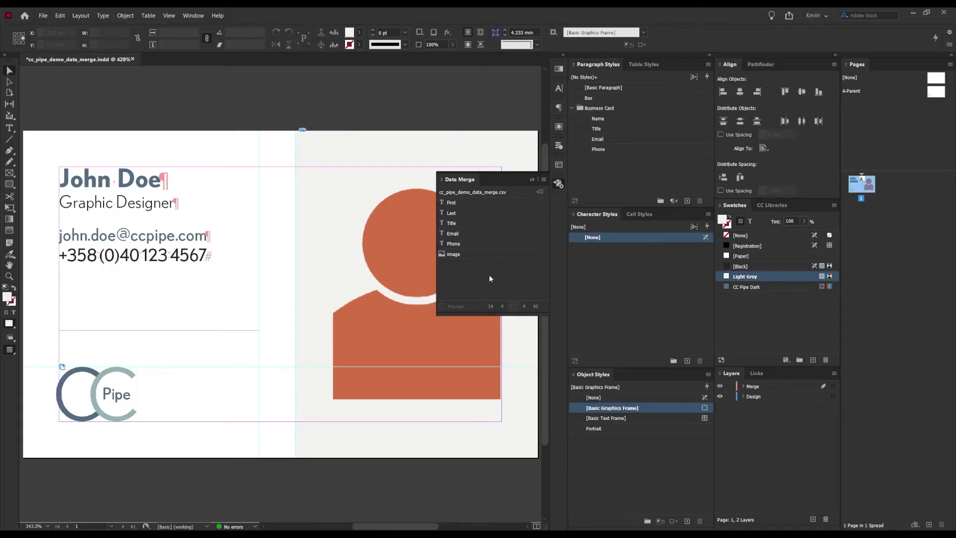
{"action": "left_click", "coordinate": [454, 255]}
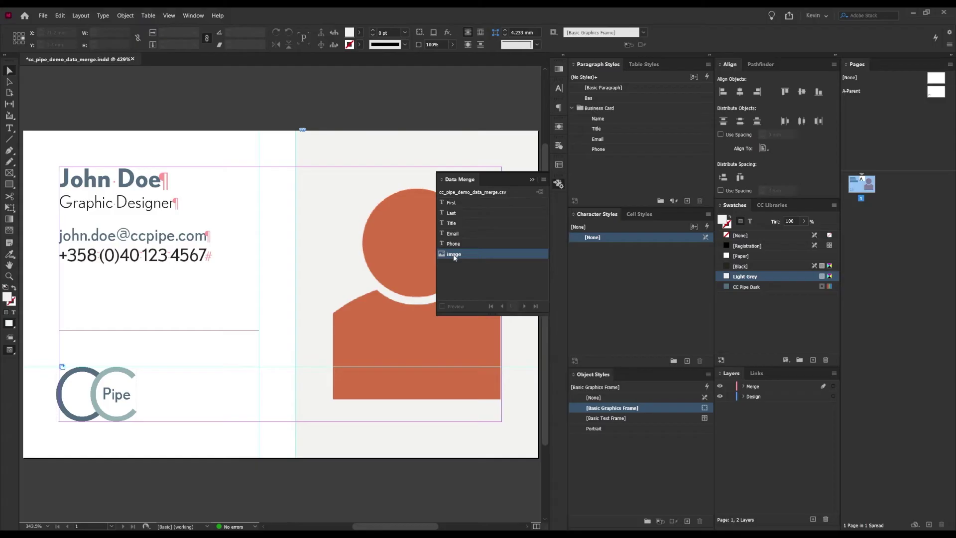
Place the Image field in the portrait frame and set fitting to Fill Frames Proportionally.
{"action": "left_click_drag", "start_coordinate": [365, 221], "coordinate": [362, 217]}
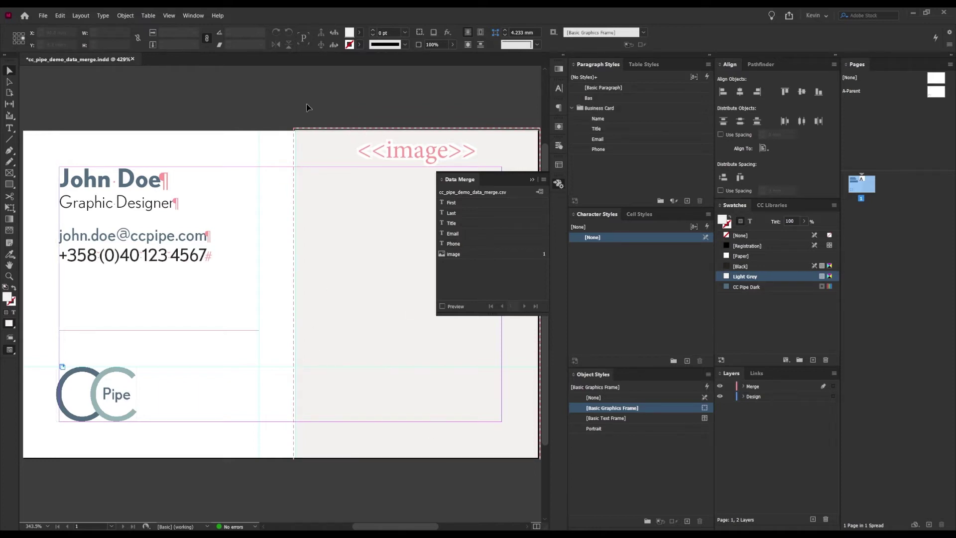
{"action": "left_click", "coordinate": [544, 180]}
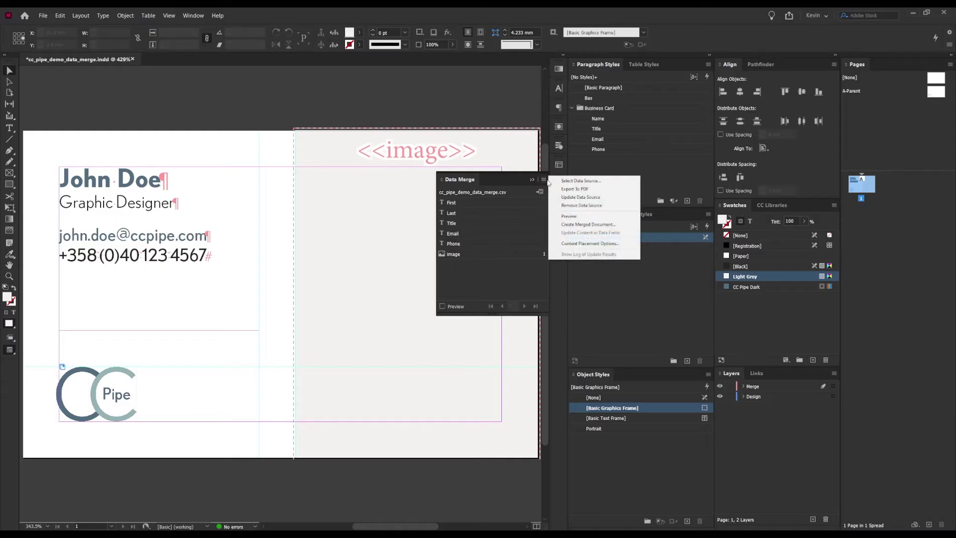
{"action": "left_click", "coordinate": [597, 243]}
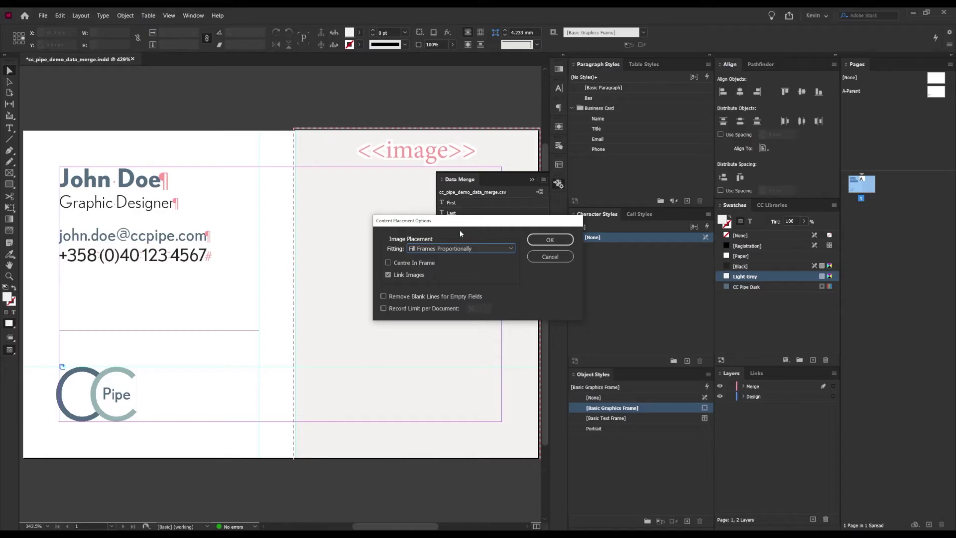
{"action": "left_click", "coordinate": [412, 250]}
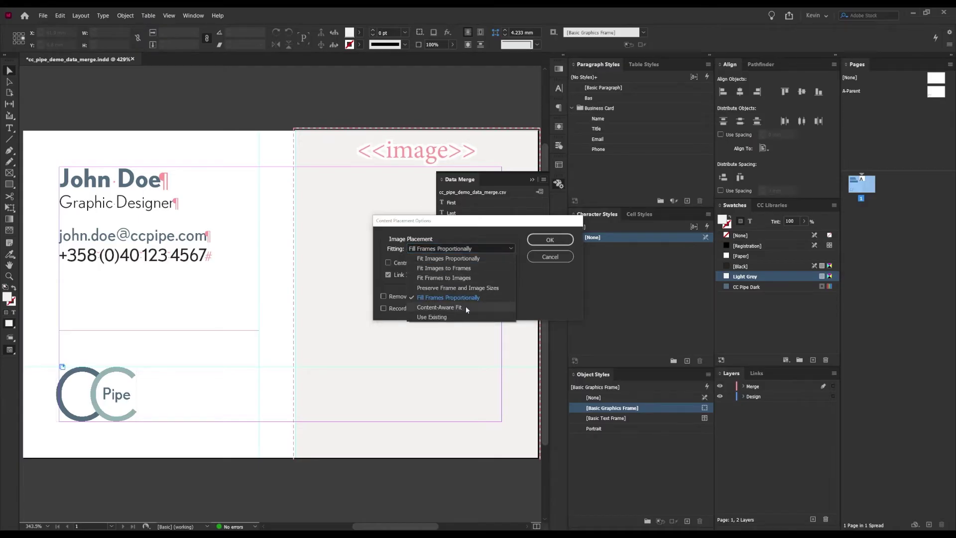
{"action": "left_click", "coordinate": [432, 298]}
{"action": "left_click", "coordinate": [548, 241]}
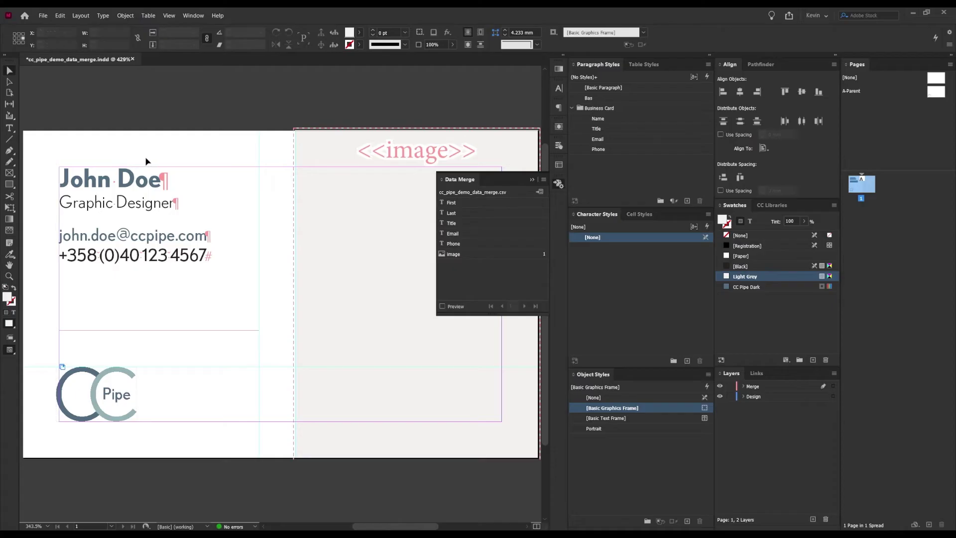
{"action": "left_click", "coordinate": [131, 173]}
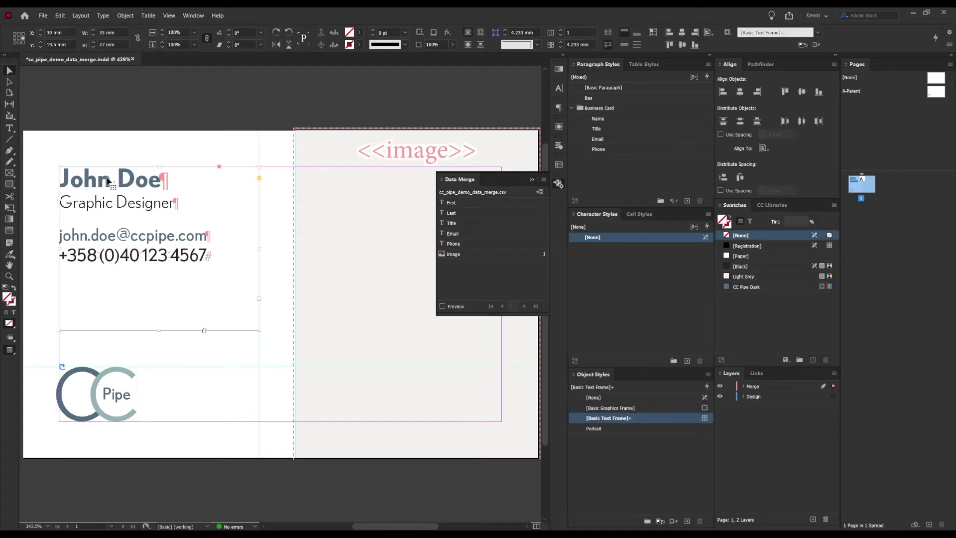
Replace the sample first name John with the <<First>> merge field.
{"action": "double_click", "coordinate": [111, 179]}
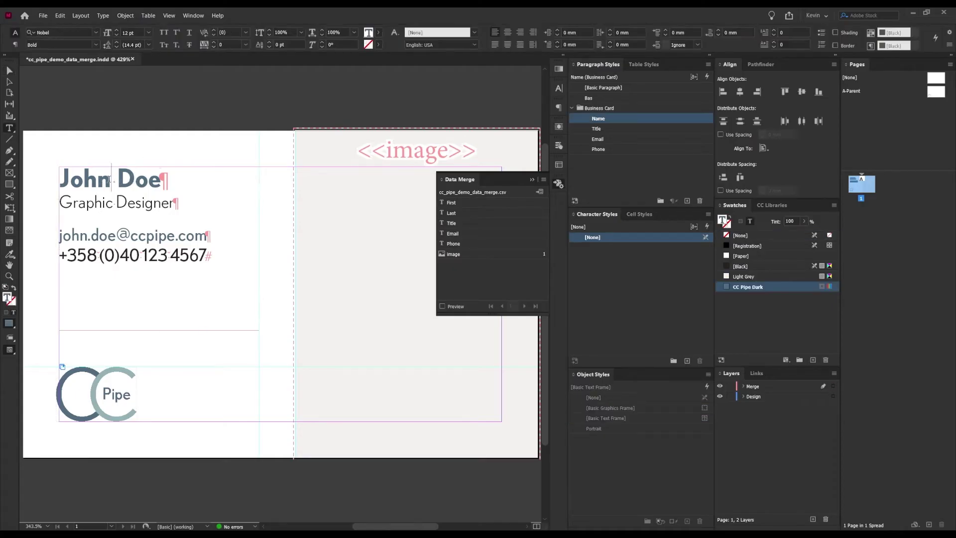
{"action": "left_click_drag", "start_coordinate": [110, 179], "coordinate": [59, 179]}
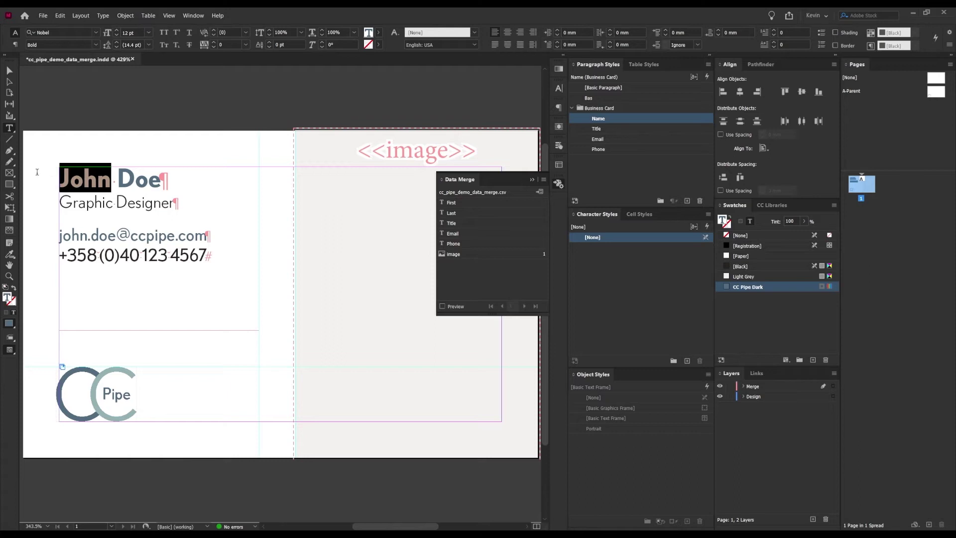
{"action": "left_click", "coordinate": [455, 202]}
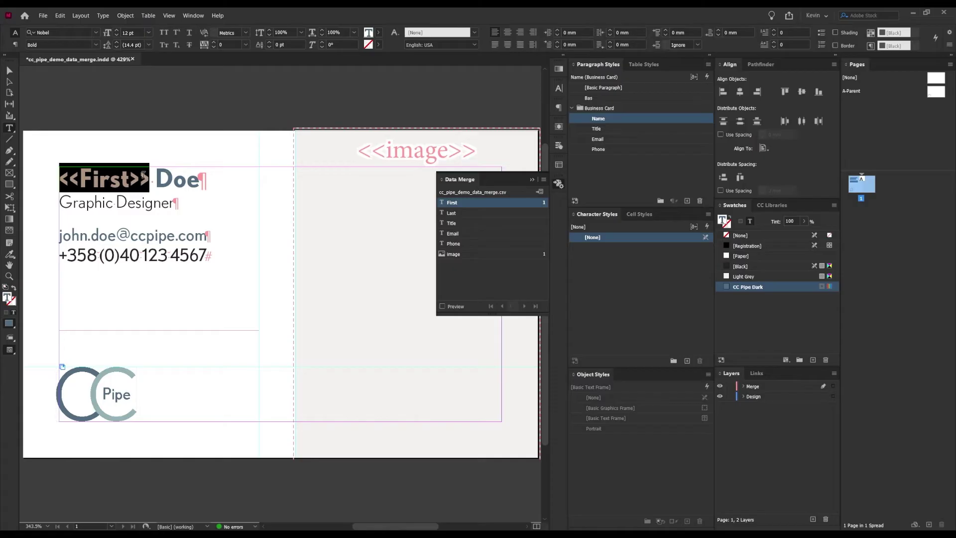
{"action": "key", "text": "Escape"}
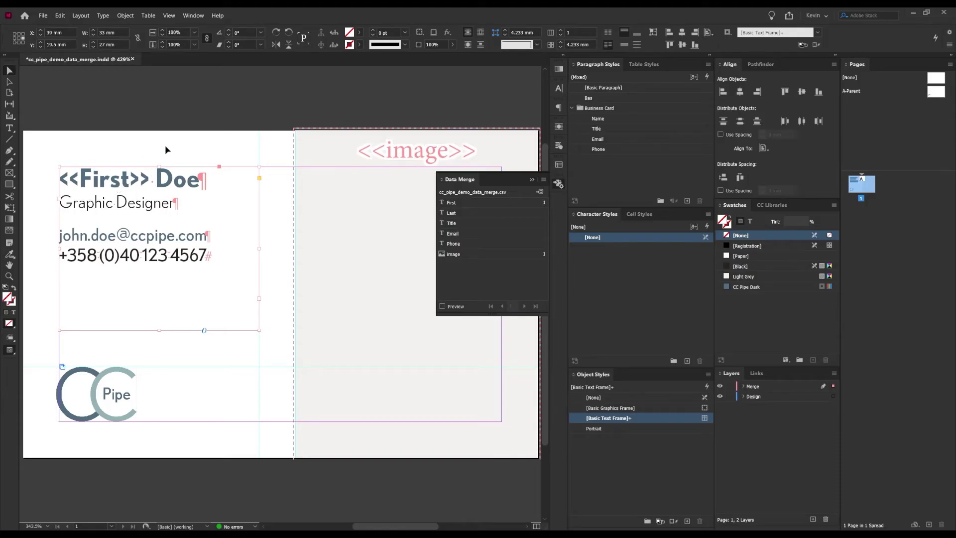
Replace the sample surname after the first-name field with the <<Last>> merge field.
{"action": "double_click", "coordinate": [195, 184]}
{"action": "left_click_drag", "start_coordinate": [200, 182], "coordinate": [160, 182]}
{"action": "left_click", "coordinate": [453, 213]}
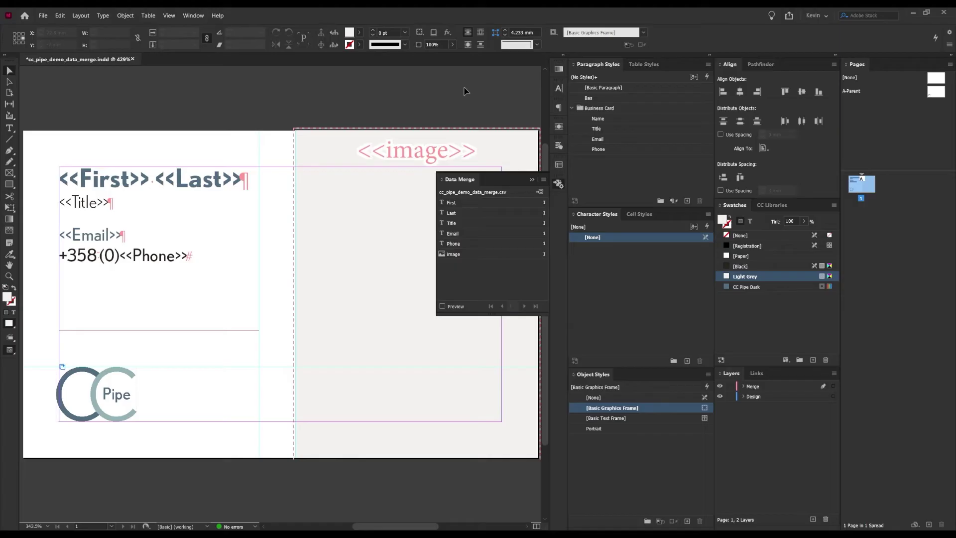
{"action": "left_click", "coordinate": [450, 308]}
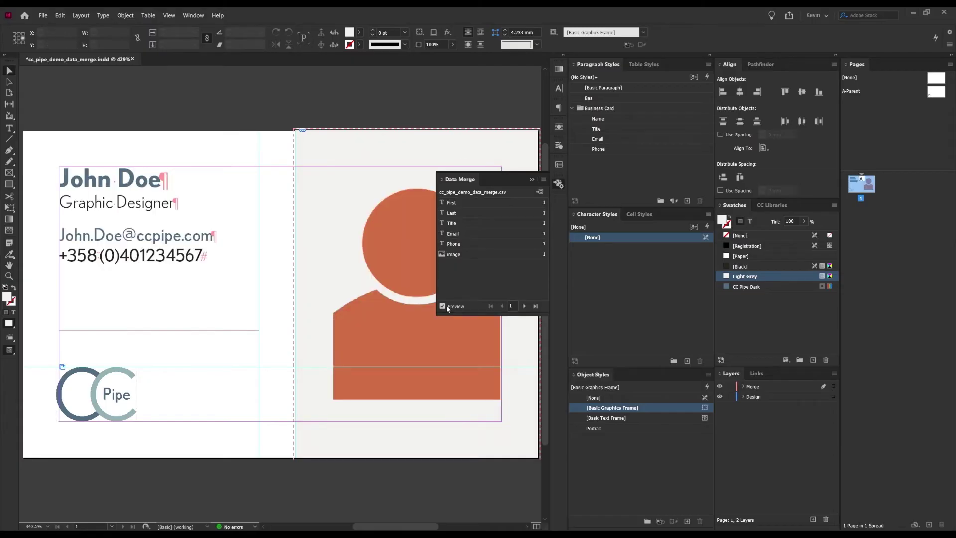
{"action": "left_click", "coordinate": [523, 307]}
{"action": "left_click", "coordinate": [523, 309]}
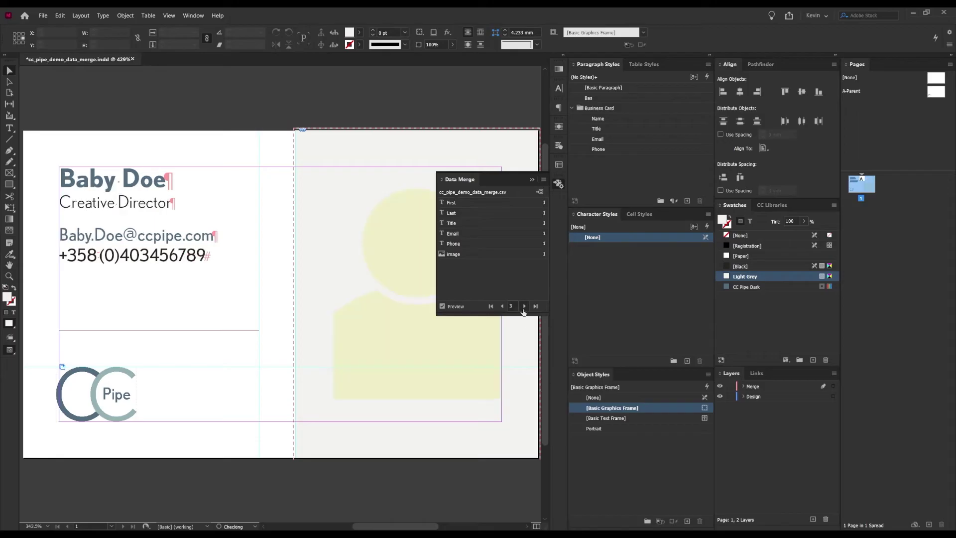
{"action": "left_click", "coordinate": [523, 307]}
{"action": "left_click", "coordinate": [523, 308]}
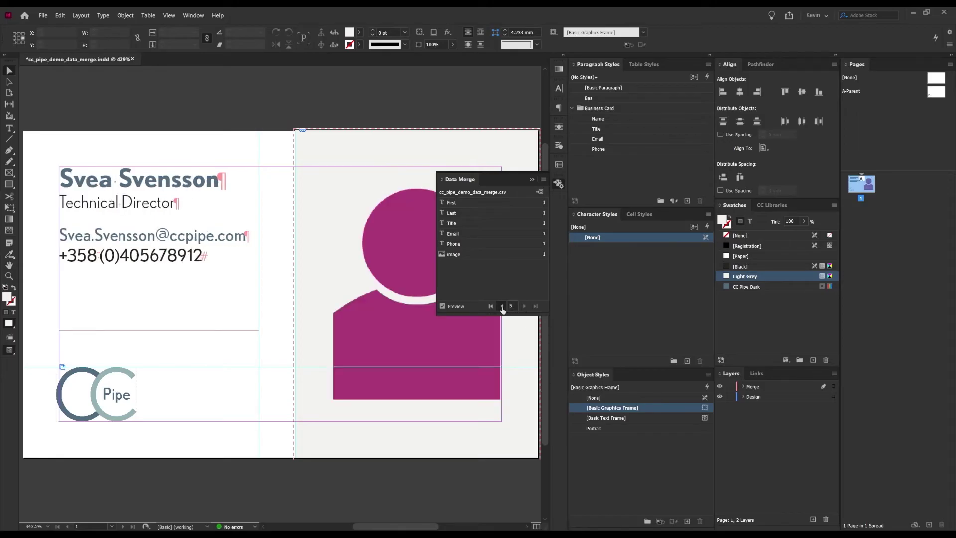
{"action": "left_click", "coordinate": [502, 307]}
{"action": "left_click", "coordinate": [502, 307]}
{"action": "left_click", "coordinate": [502, 307]}
{"action": "left_click", "coordinate": [502, 308]}
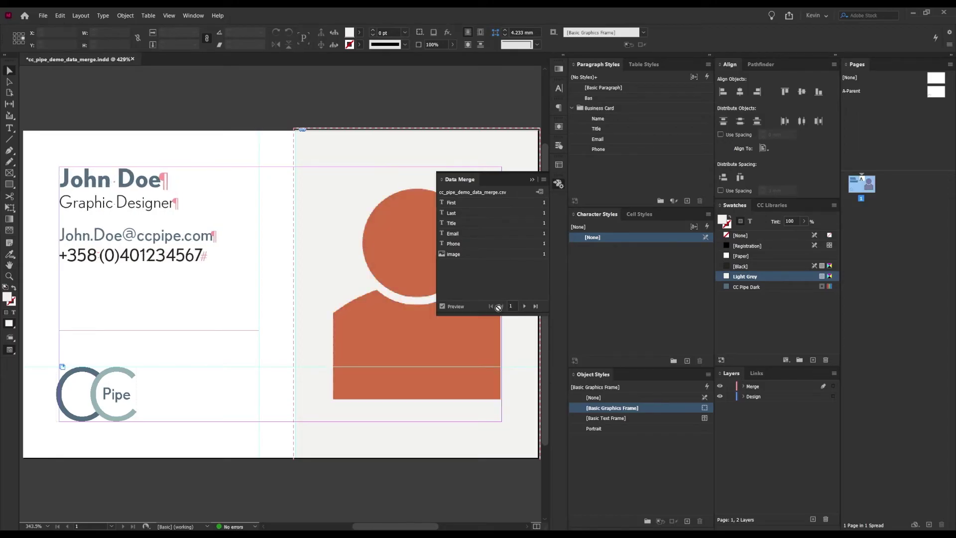
{"action": "left_click", "coordinate": [455, 307]}
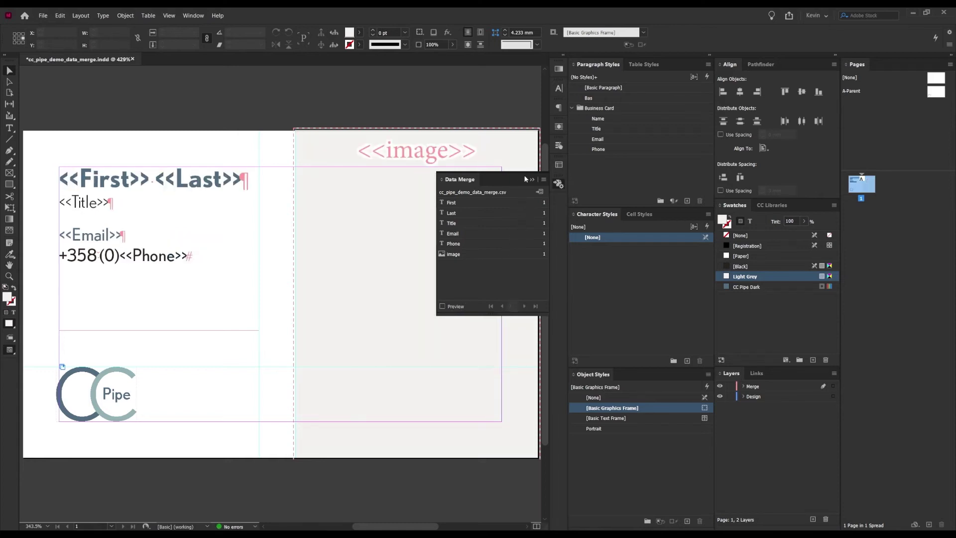
In Create Merged Document, set All Records with a single record per page.
{"action": "left_click", "coordinate": [545, 179]}
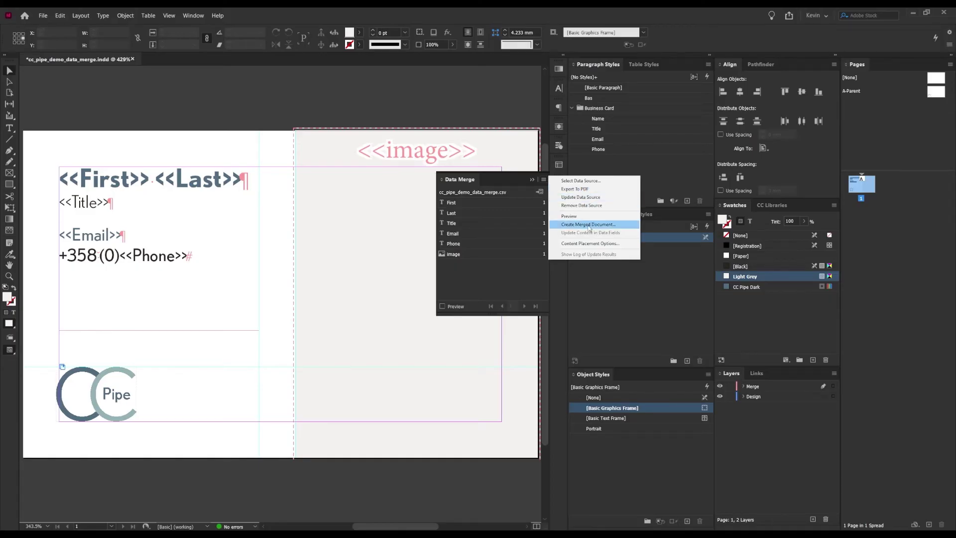
{"action": "left_click", "coordinate": [589, 225]}
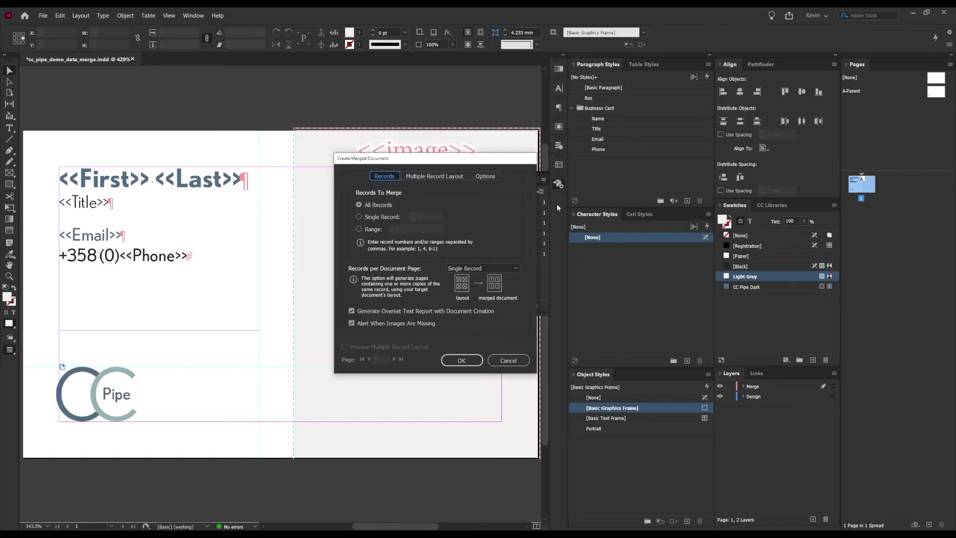
{"action": "left_click_drag", "start_coordinate": [490, 163], "coordinate": [457, 173]}
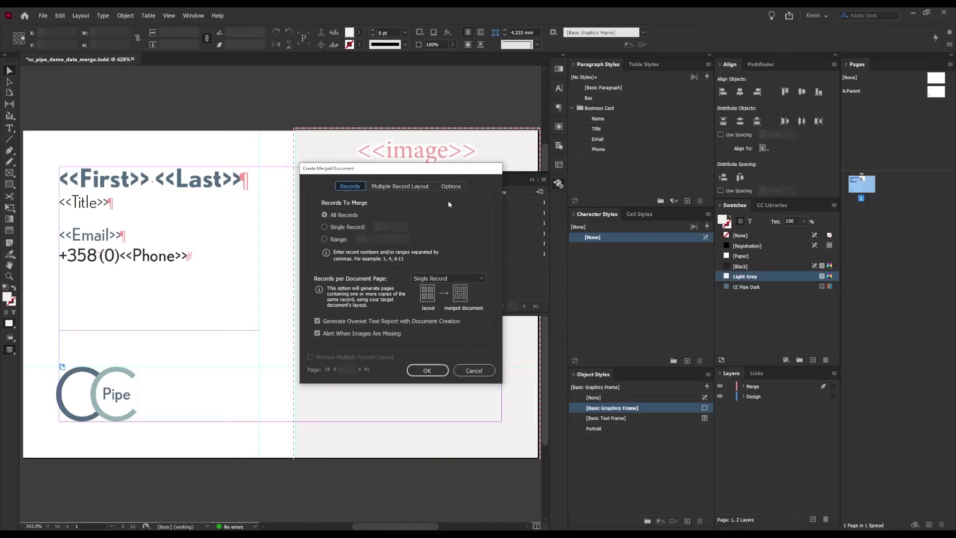
{"action": "left_click", "coordinate": [348, 226]}
{"action": "left_click", "coordinate": [339, 239]}
{"action": "left_click", "coordinate": [340, 214]}
{"action": "left_click", "coordinate": [451, 278]}
{"action": "left_click", "coordinate": [439, 287]}
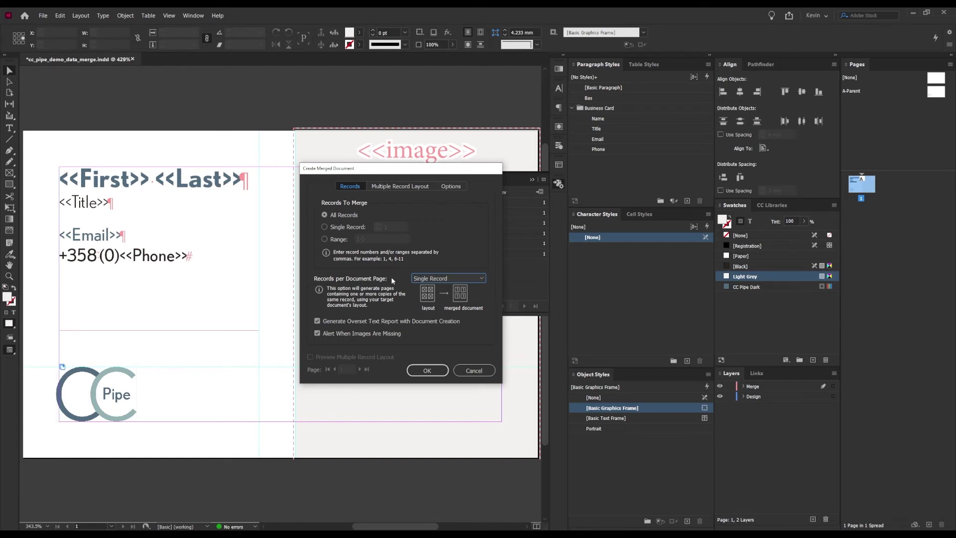
Review the Options and Multiple Record Layout tabs, then create the merged document.
{"action": "left_click", "coordinate": [450, 187]}
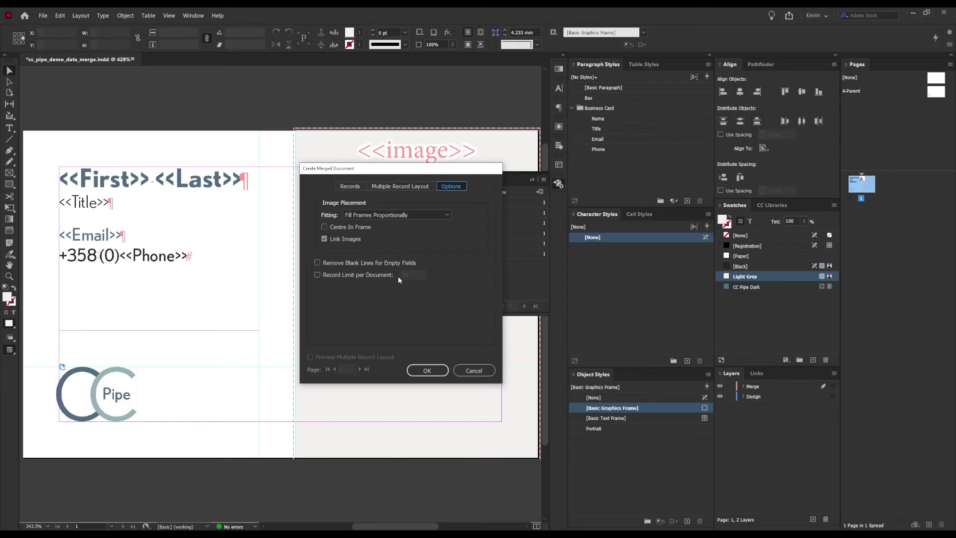
{"action": "left_click", "coordinate": [400, 188]}
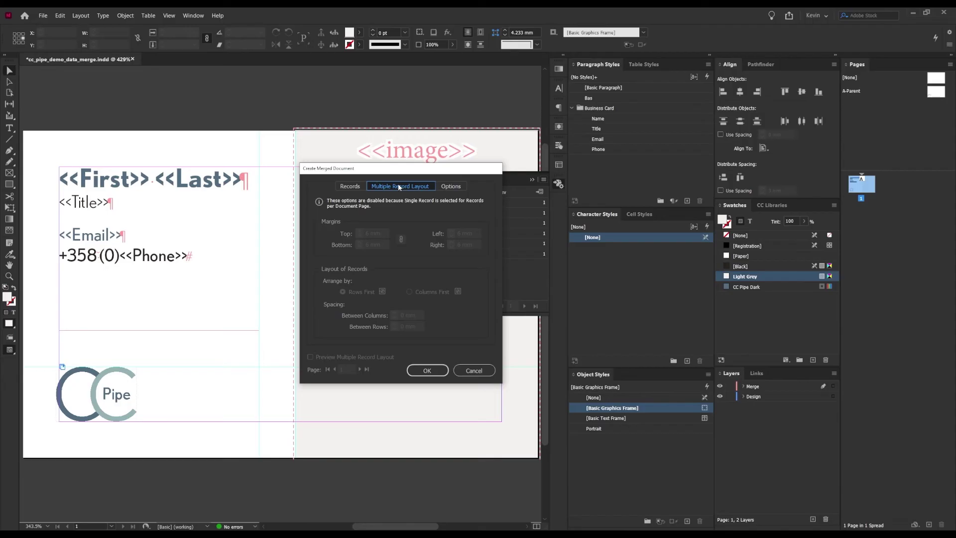
{"action": "left_click", "coordinate": [350, 187]}
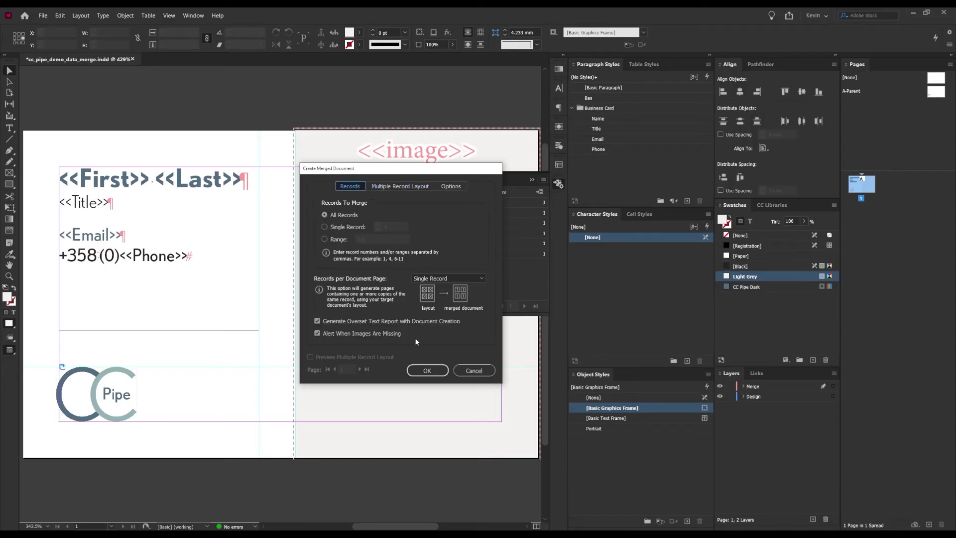
{"action": "left_click", "coordinate": [426, 371]}
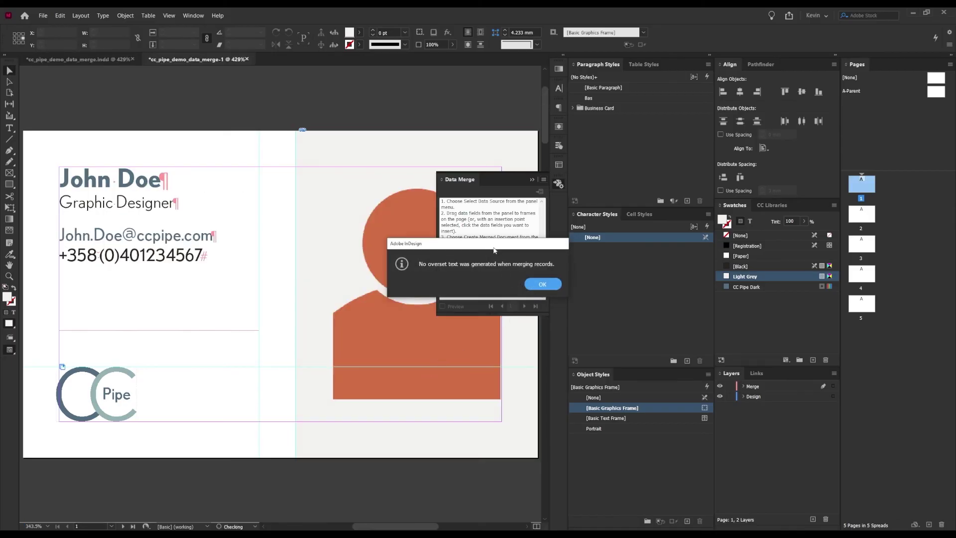
Dismiss the no-overset-text notice, zoom out and scroll through the five merged cards.
{"action": "left_click", "coordinate": [543, 284]}
{"action": "key", "text": "ctrl+minus"}
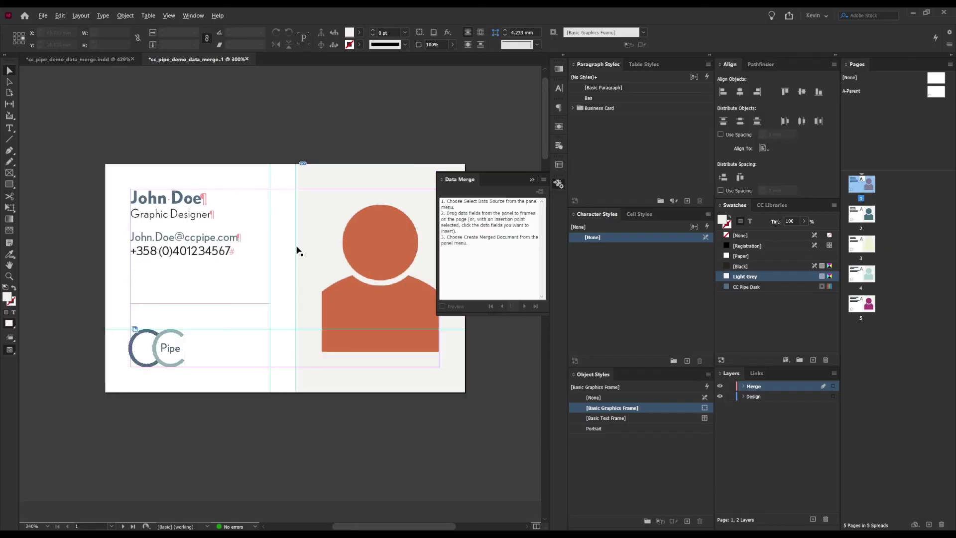
{"action": "scroll", "coordinate": [261, 237], "scroll_direction": "down", "scroll_amount": 5}
{"action": "scroll", "coordinate": [257, 240], "scroll_direction": "down", "scroll_amount": 10}
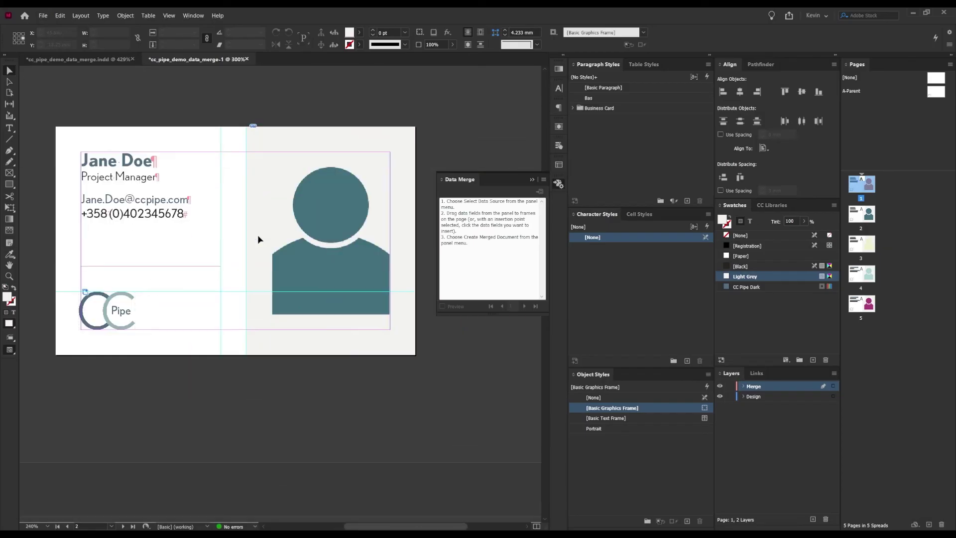
{"action": "scroll", "coordinate": [258, 240], "scroll_direction": "down", "scroll_amount": 3}
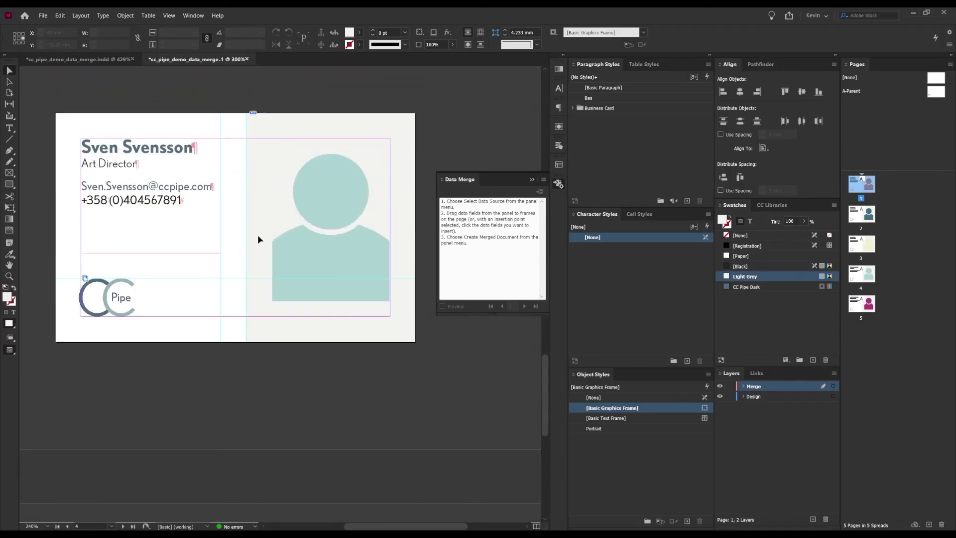
{"action": "scroll", "coordinate": [258, 240], "scroll_direction": "down", "scroll_amount": 5}
{"action": "scroll", "coordinate": [258, 239], "scroll_direction": "up", "scroll_amount": 12}
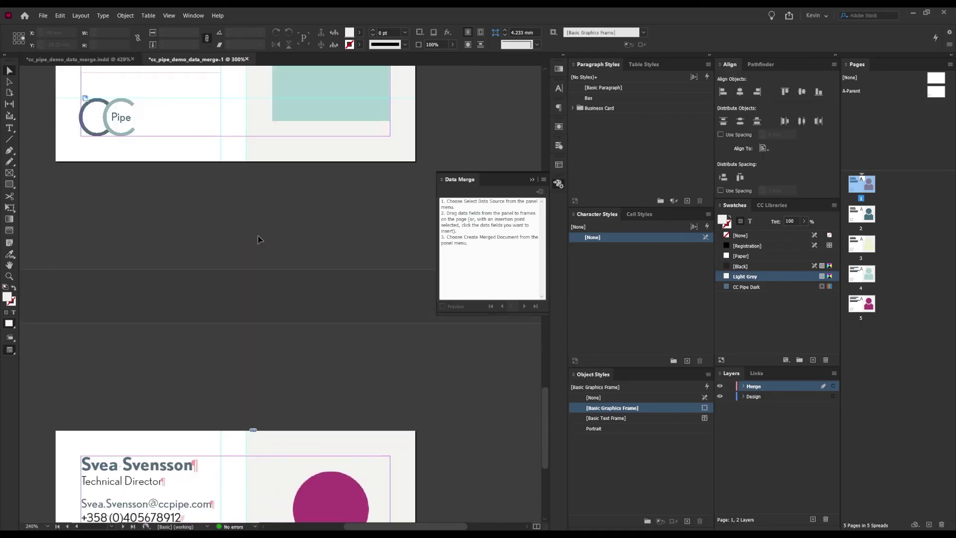
{"action": "scroll", "coordinate": [256, 240], "scroll_direction": "up", "scroll_amount": 6}
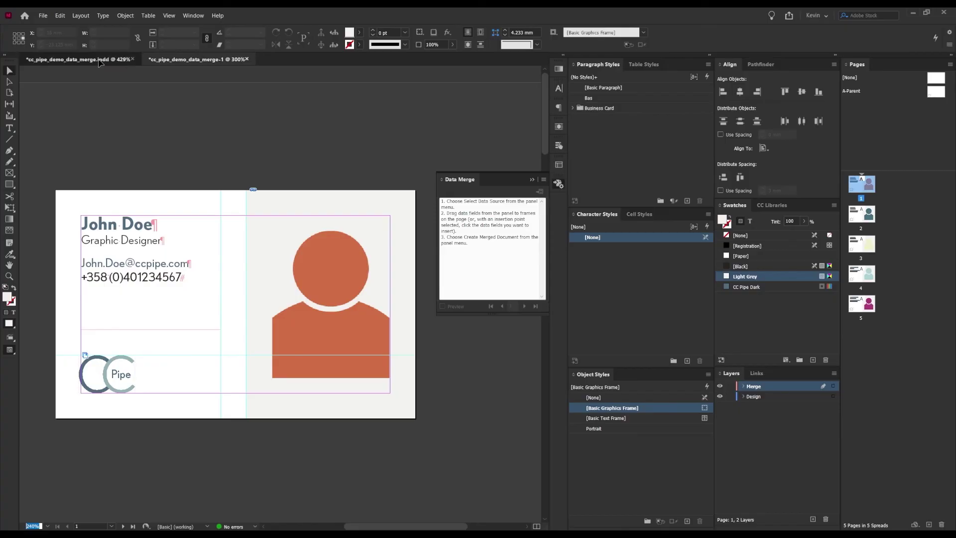
{"action": "left_click", "coordinate": [75, 59]}
Try Multiple Records per page and its layout tab in Create Merged Document, then cancel.
{"action": "left_click", "coordinate": [544, 180]}
{"action": "left_click", "coordinate": [588, 224]}
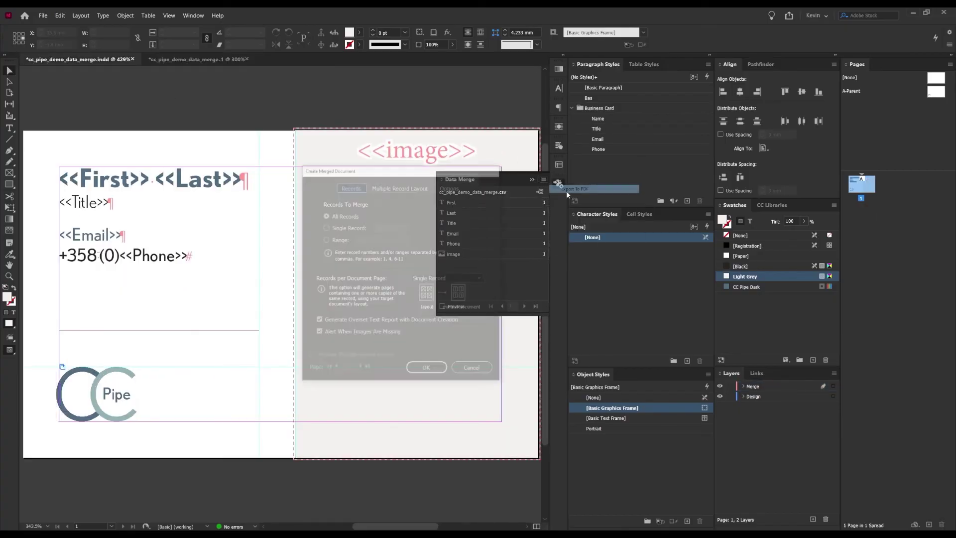
{"action": "left_click", "coordinate": [444, 278]}
{"action": "left_click", "coordinate": [435, 298]}
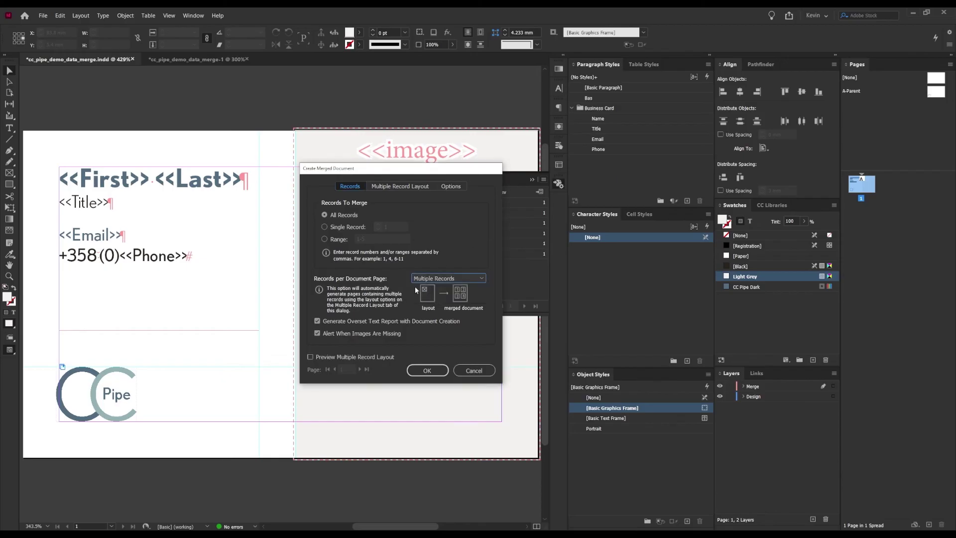
{"action": "left_click", "coordinate": [392, 187]}
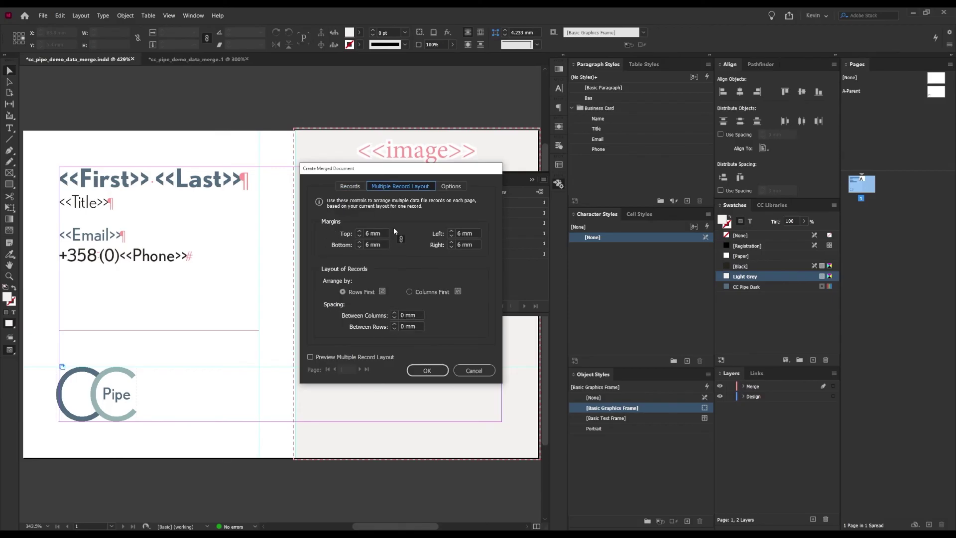
{"action": "left_click", "coordinate": [359, 187]}
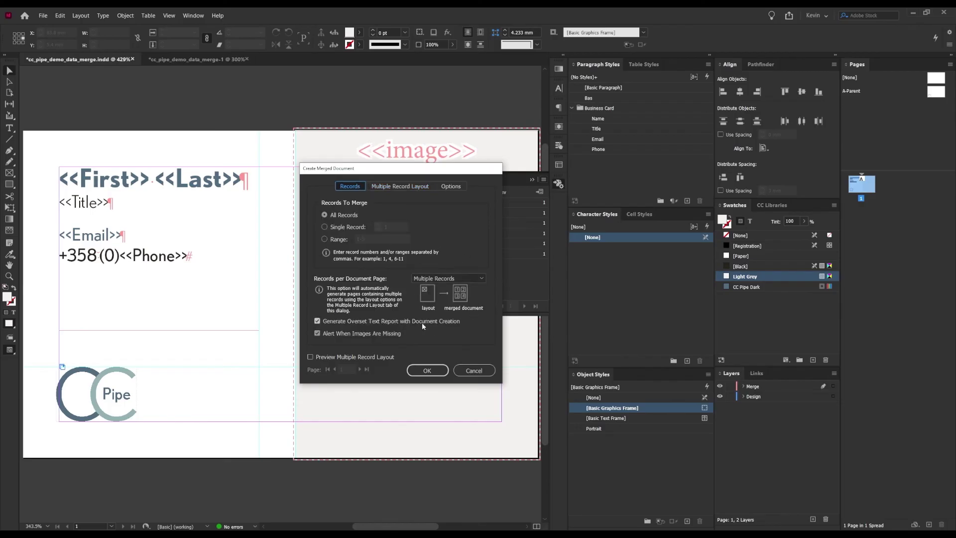
{"action": "left_click", "coordinate": [474, 371]}
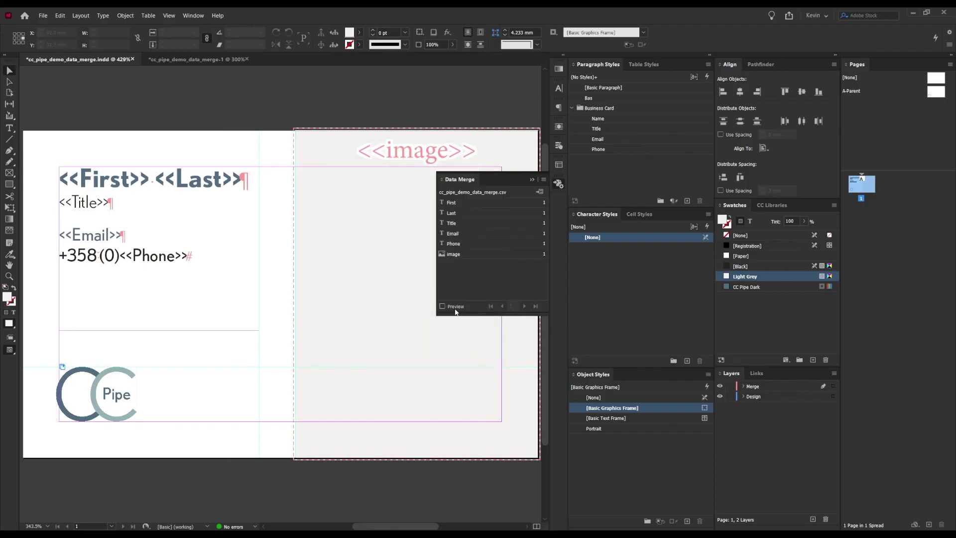
{"action": "left_click", "coordinate": [454, 307]}
Collapse the Data Merge panel and switch to Preview screen mode to view the first record.
{"action": "left_click", "coordinate": [558, 184]}
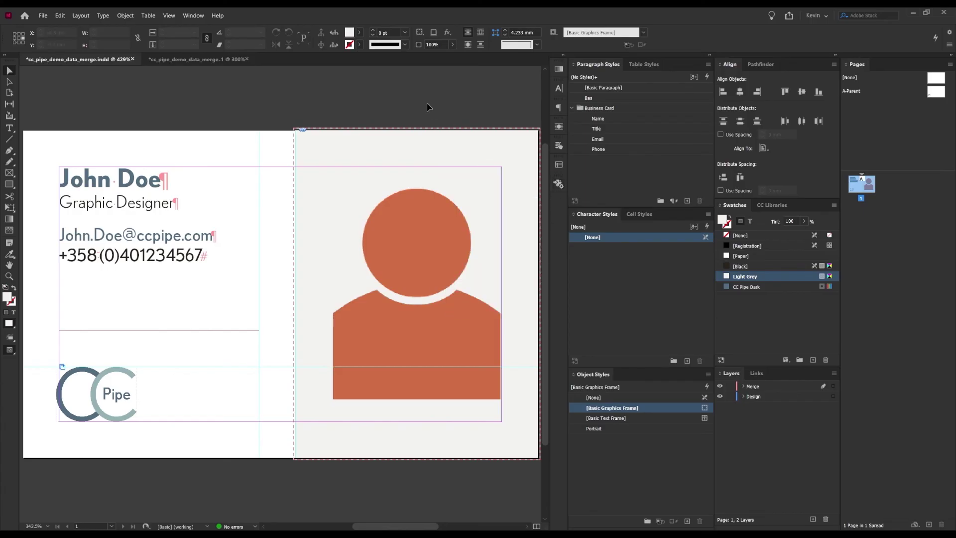
{"action": "key", "text": "w"}
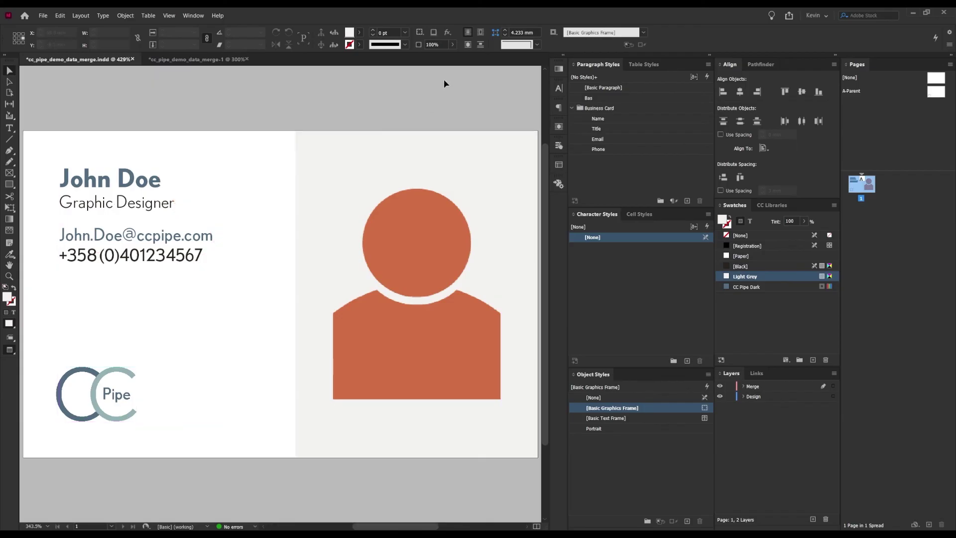